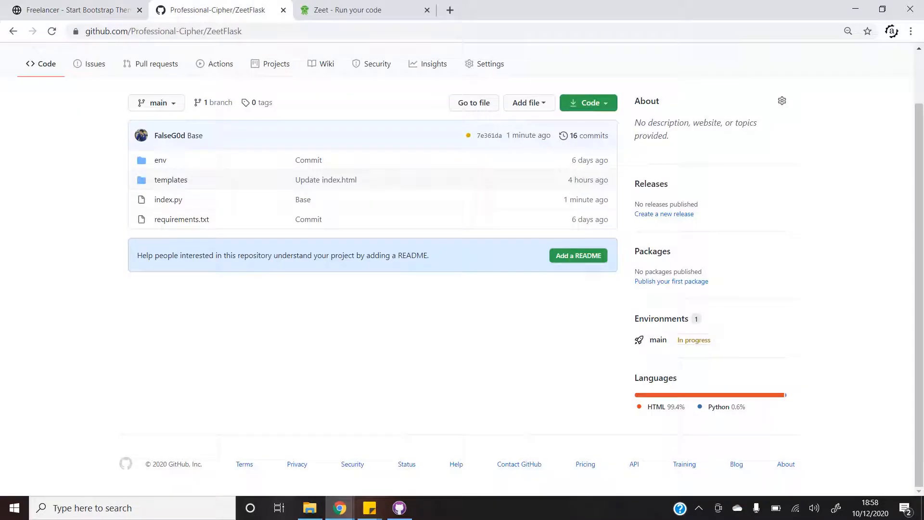
Check the local portfolio at 127.0.0.1:5000 with its FLASK DEVELOPER heading, then bring up index.py.
{"action": "scroll", "coordinate": [520, 182], "scroll_direction": "up", "scroll_amount": 2}
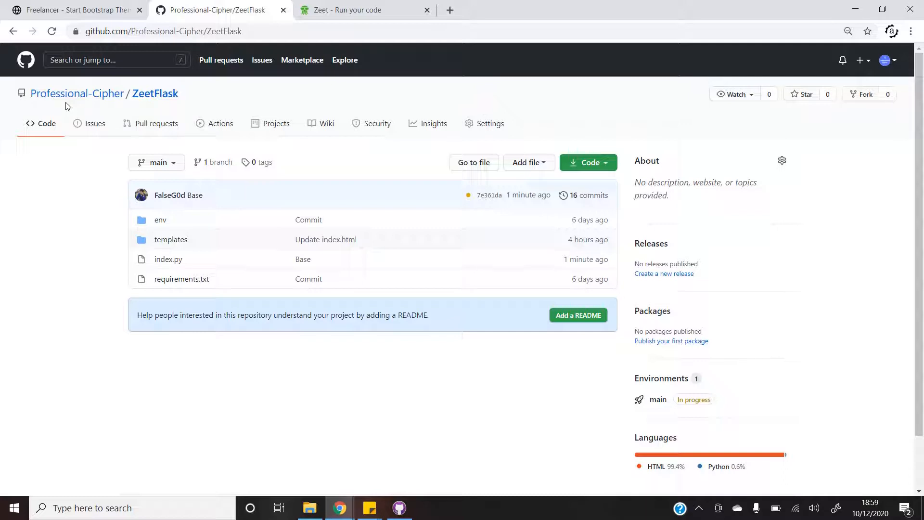
{"action": "left_click", "coordinate": [857, 96]}
{"action": "left_click", "coordinate": [390, 172]}
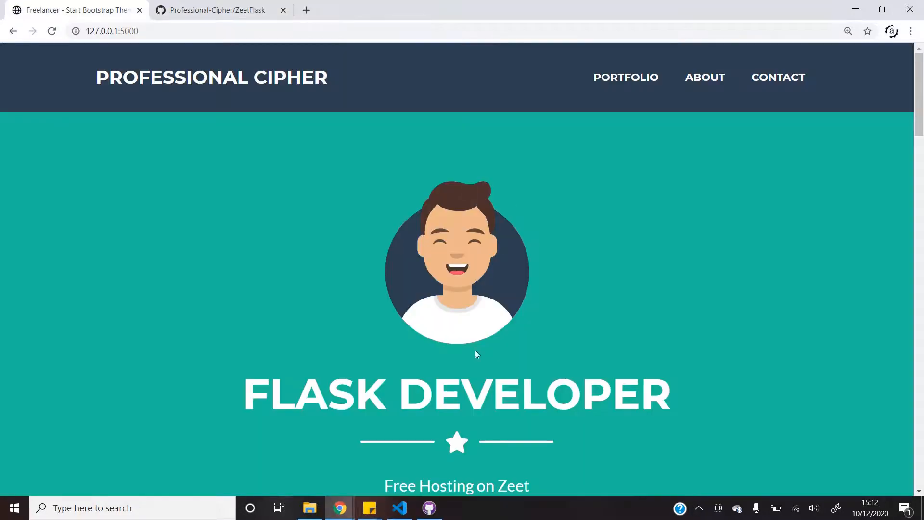
{"action": "left_click", "coordinate": [400, 508]}
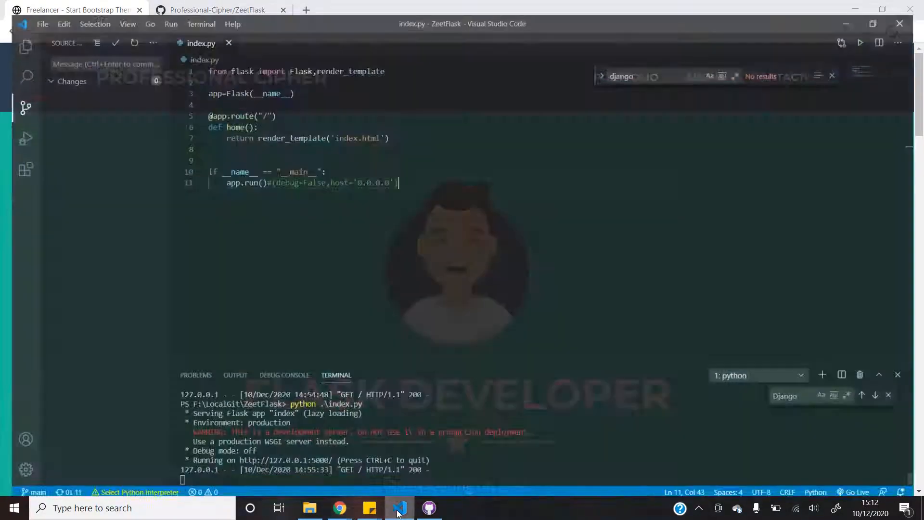
Remove the stray ()# on line 11 so app.run(debug=False,host='0.0.0.0') runs, and save index.py.
{"action": "left_click", "coordinate": [274, 174]}
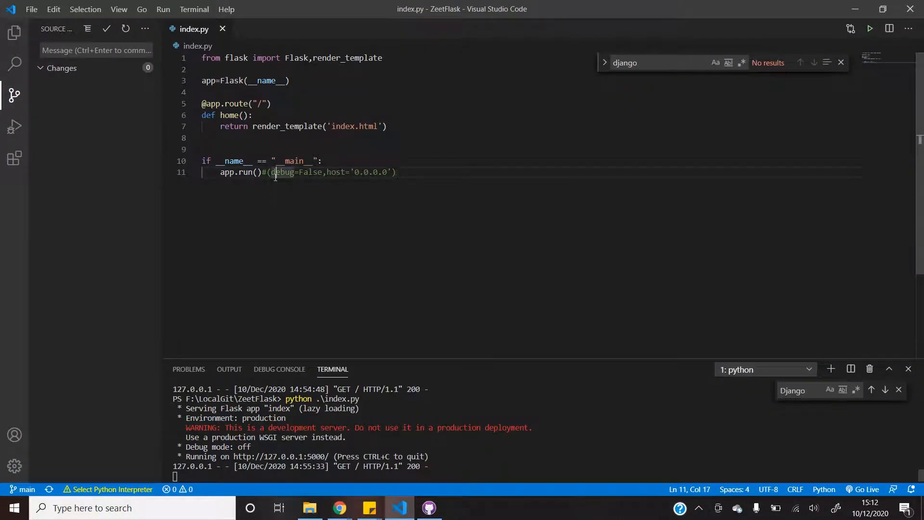
{"action": "key", "text": "Left"}
{"action": "key", "text": "shift+Left"}
{"action": "key", "text": "shift+Left"}
{"action": "key", "text": "shift+Left"}
{"action": "key", "text": "BackSpace"}
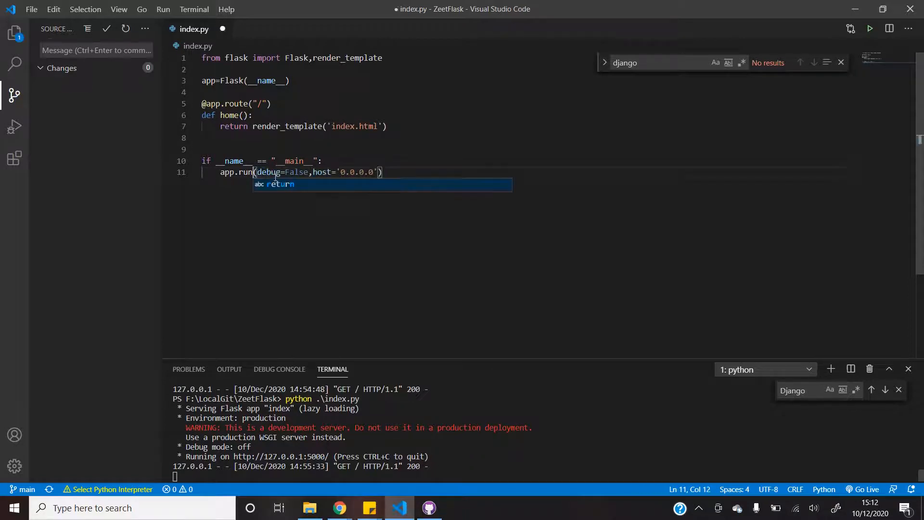
{"action": "key", "text": "Escape"}
{"action": "key", "text": "ctrl+shift+Right"}
{"action": "key", "text": "ctrl+shift+Right"}
{"action": "key", "text": "ctrl+shift+Right"}
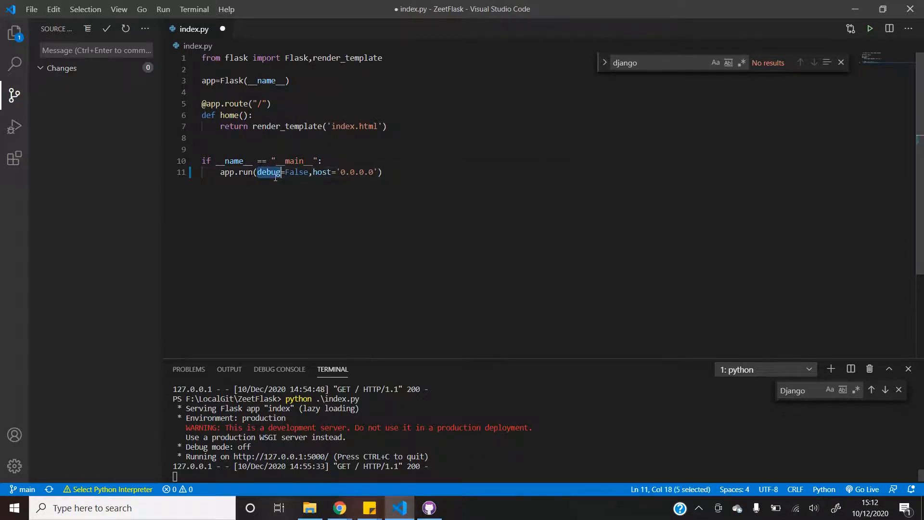
{"action": "key", "text": "Right"}
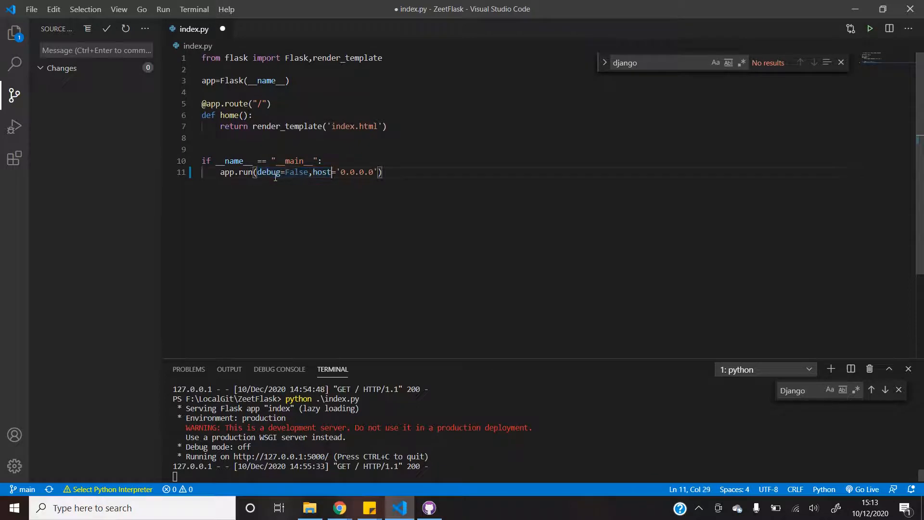
{"action": "key", "text": "Right"}
{"action": "key", "text": "Right"}
{"action": "key", "text": "shift+Right"}
{"action": "key", "text": "shift+Right"}
{"action": "key", "text": "shift+Right"}
{"action": "key", "text": "shift+Right"}
{"action": "key", "text": "shift+Right"}
{"action": "key", "text": "shift+Right"}
{"action": "key", "text": "shift+Right"}
{"action": "key", "text": "shift+Left"}
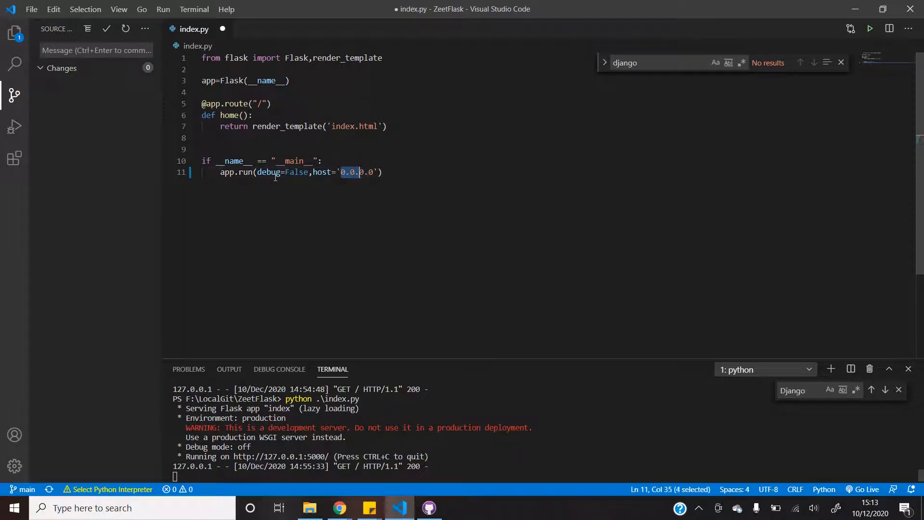
{"action": "key", "text": "shift+Right"}
{"action": "key", "text": "Right"}
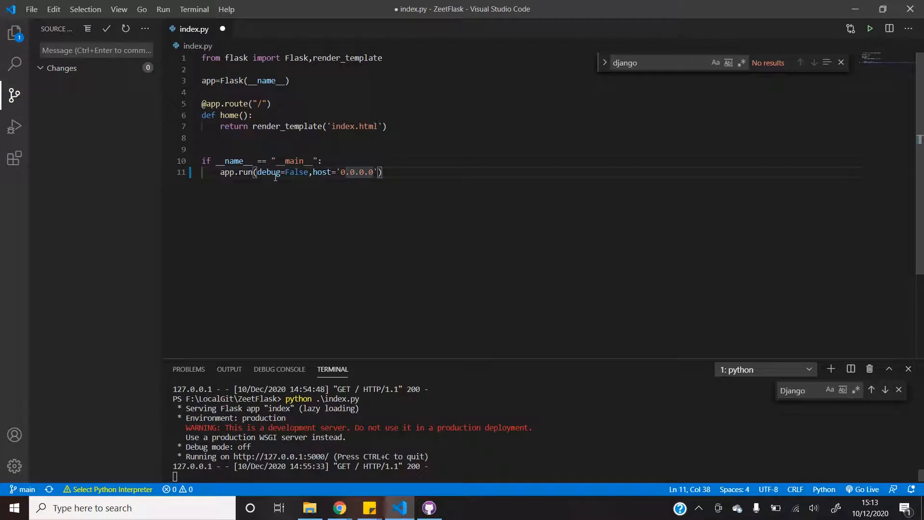
{"action": "key", "text": "ctrl+s"}
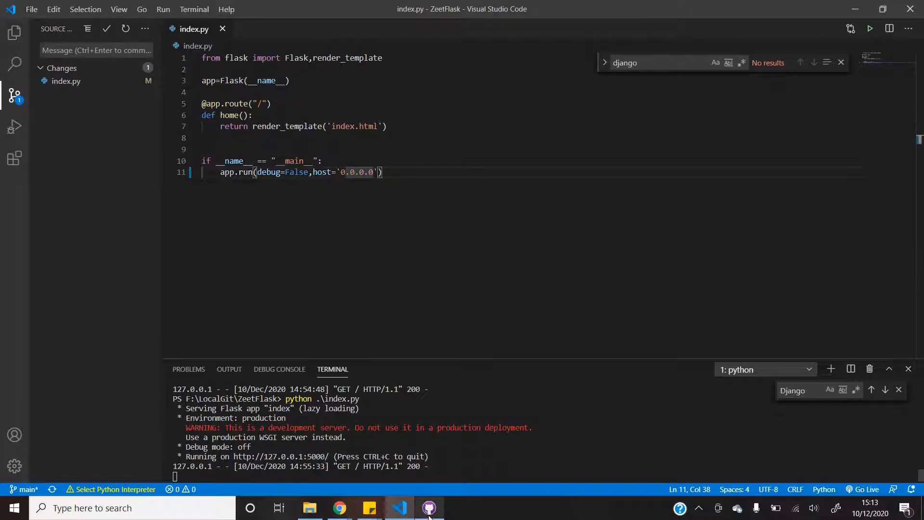
Commit the index.py change as 'Update index.py' and push it to the remote.
{"action": "left_click", "coordinate": [429, 456]}
{"action": "left_click", "coordinate": [93, 482]}
{"action": "left_click", "coordinate": [337, 32]}
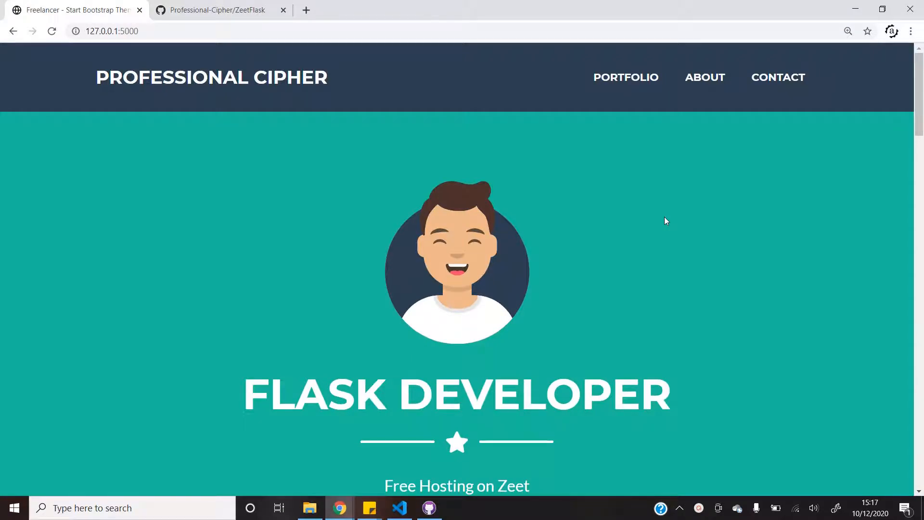
{"action": "key", "text": "ctrl+t"}
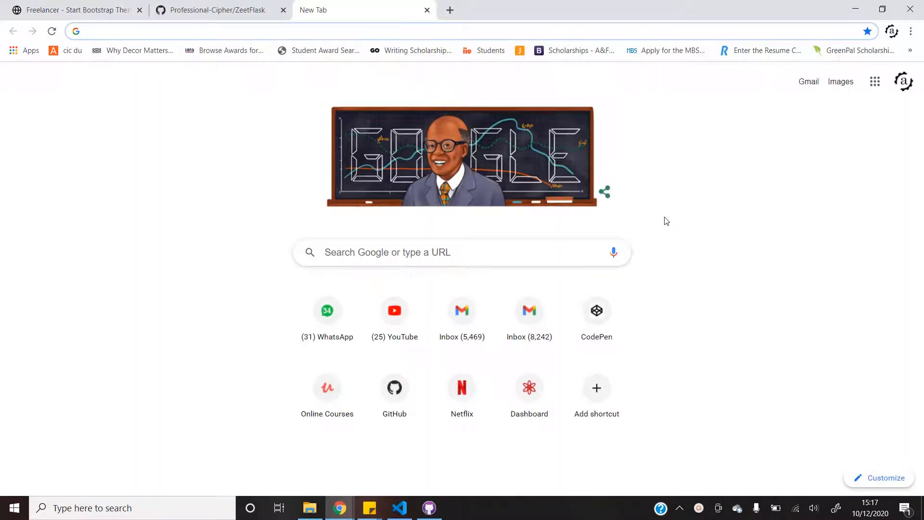
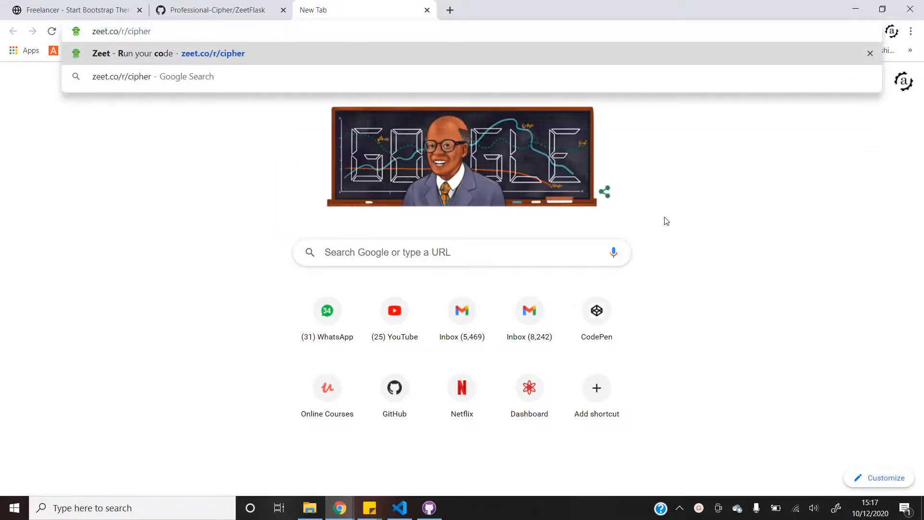
{"action": "key", "text": "Return"}
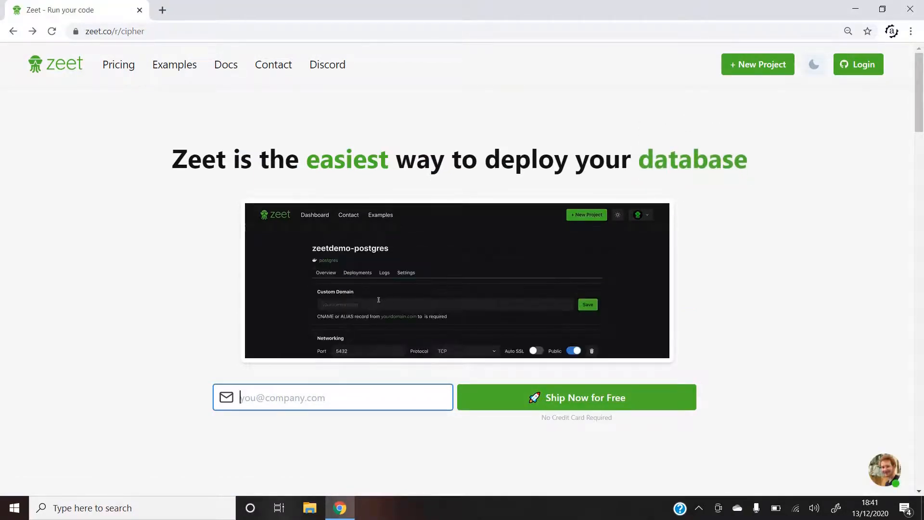
Log in to Zeet with the GitHub account and authorize zeet-co.
{"action": "left_click", "coordinate": [845, 72]}
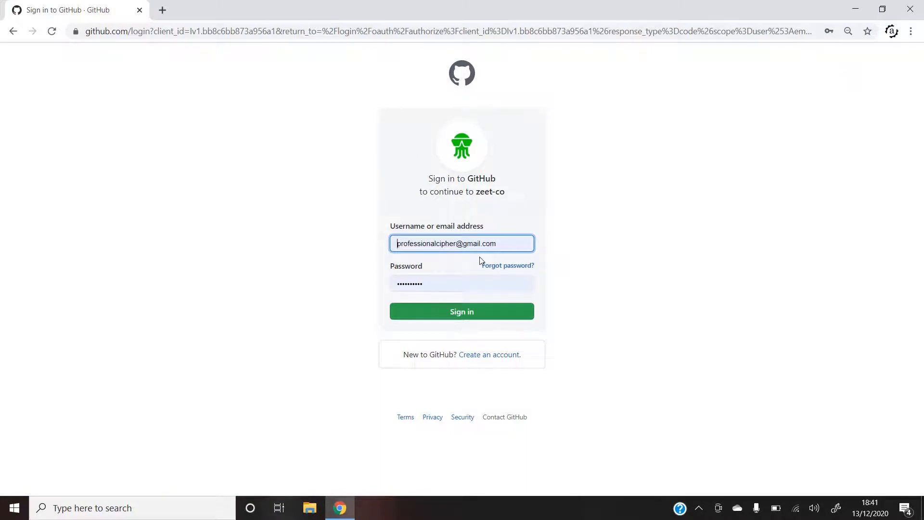
{"action": "left_click", "coordinate": [448, 322]}
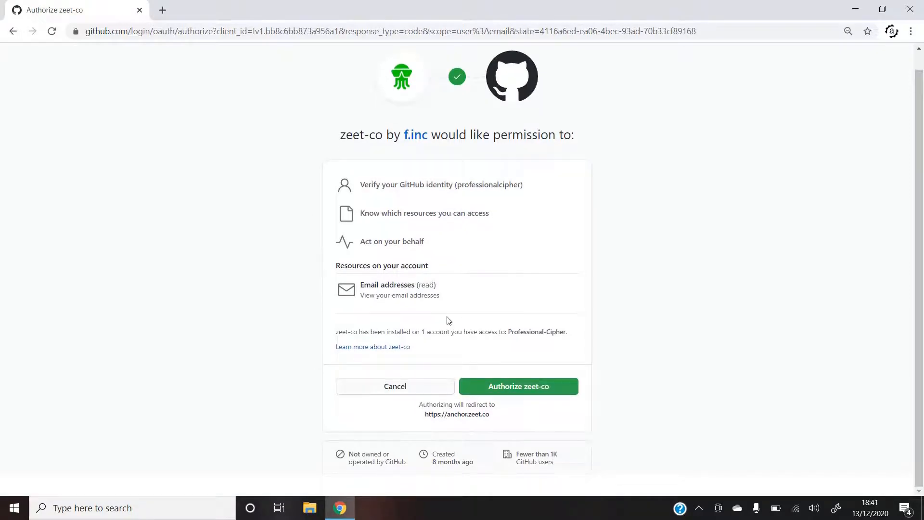
{"action": "left_click", "coordinate": [498, 387]}
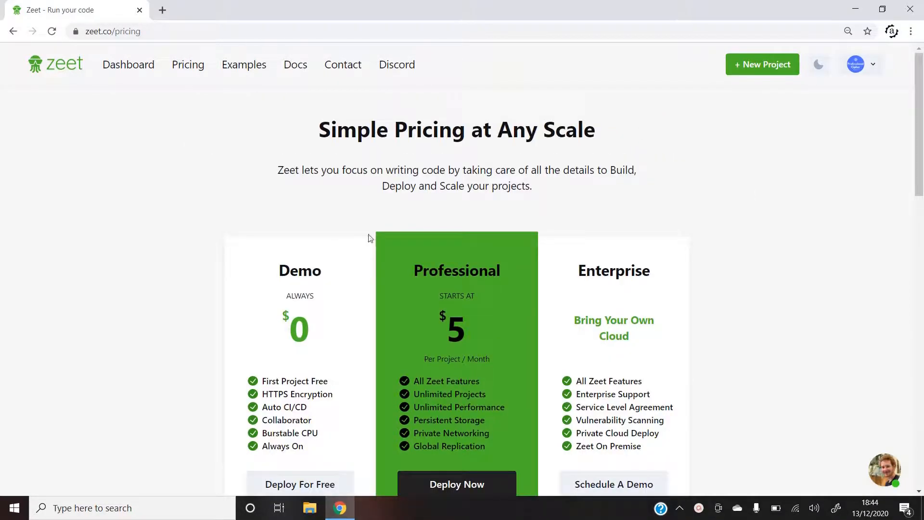
Scroll through the Demo $0, Professional $5 and Enterprise pricing plans.
{"action": "scroll", "coordinate": [370, 238], "scroll_direction": "down", "scroll_amount": 3}
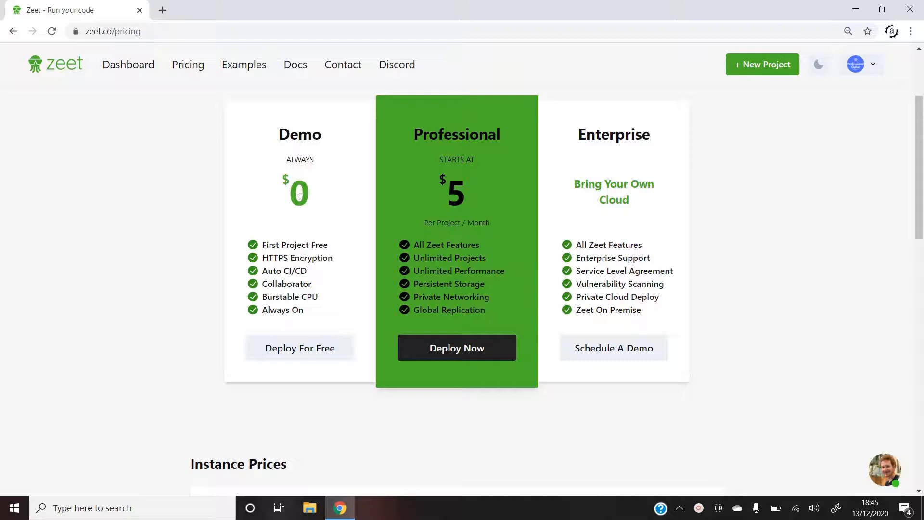
{"action": "scroll", "coordinate": [470, 205], "scroll_direction": "up", "scroll_amount": 1}
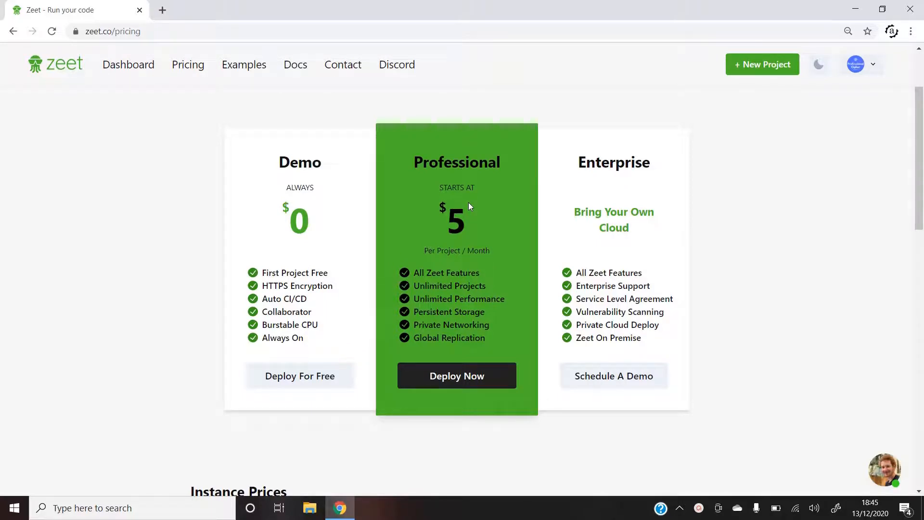
{"action": "scroll", "coordinate": [470, 206], "scroll_direction": "up", "scroll_amount": 2}
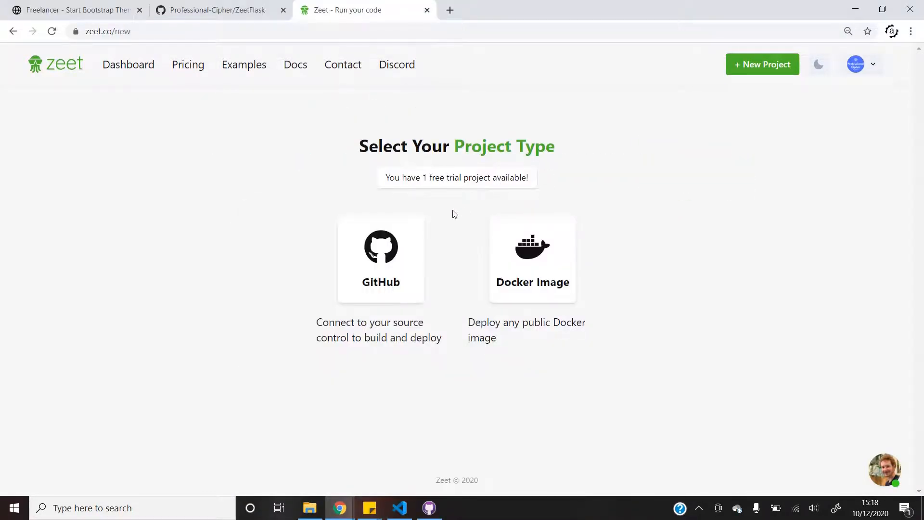
Create a project from the ZeetFlask GitHub repository, name it ZeetFlask, and deploy it.
{"action": "left_click", "coordinate": [393, 255]}
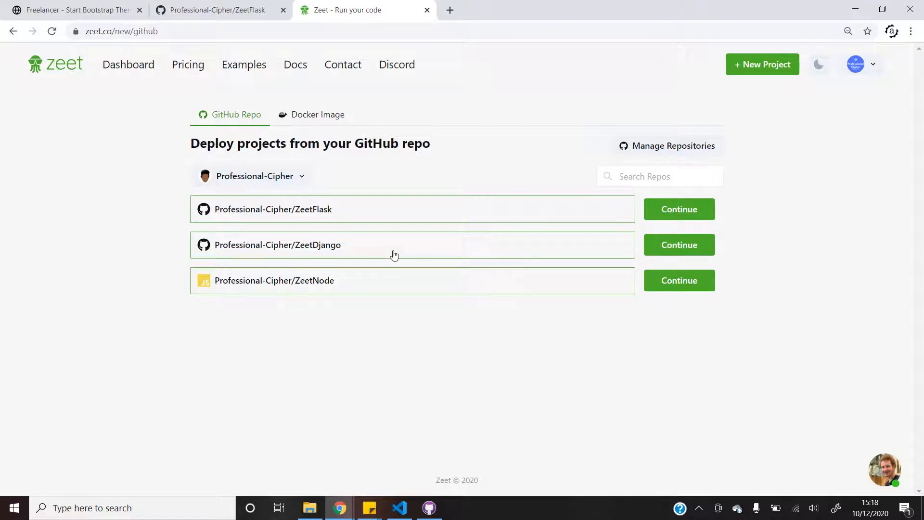
{"action": "left_click", "coordinate": [679, 209]}
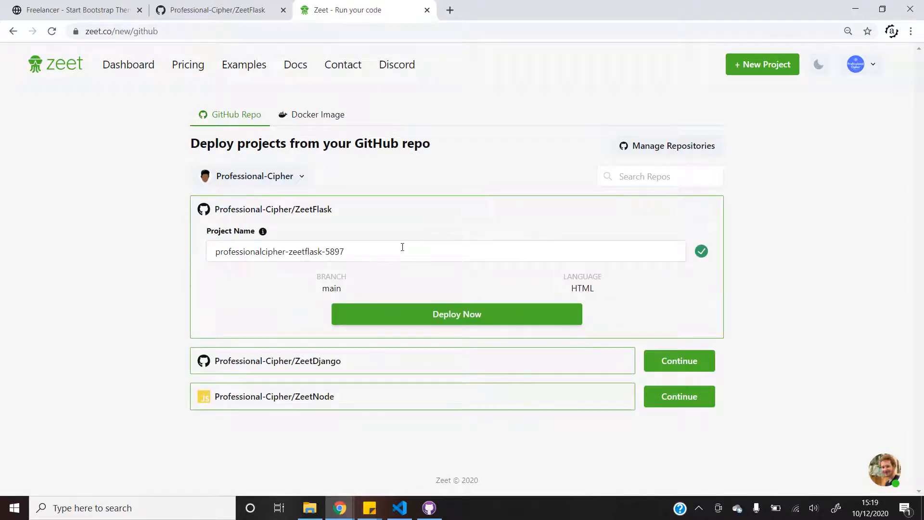
{"action": "triple_click", "coordinate": [391, 251]}
{"action": "type", "text": "ZeetyFlask"}
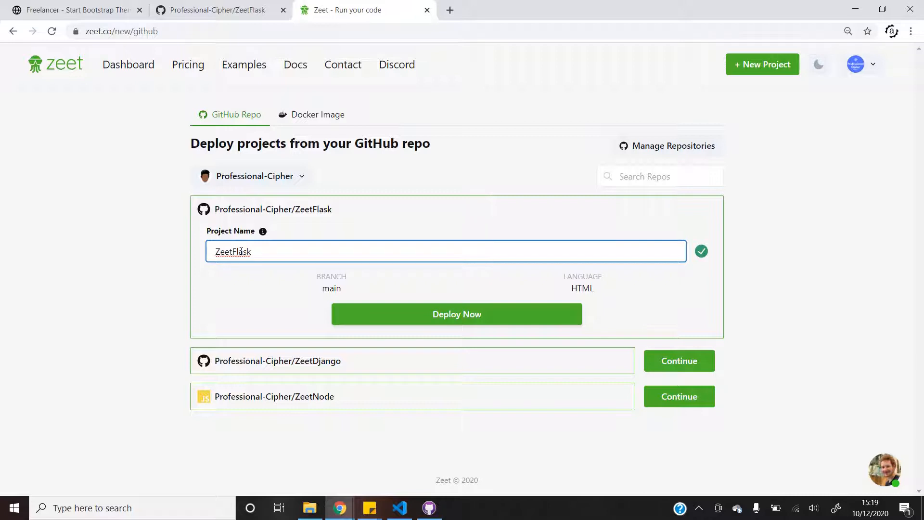
{"action": "left_click", "coordinate": [438, 313]}
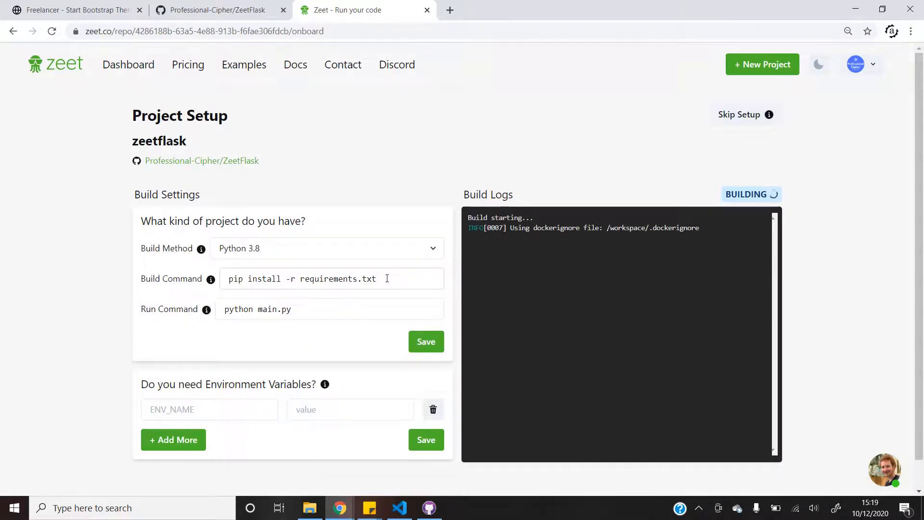
Change the run command from main.py to python index.py and save the build settings.
{"action": "left_click", "coordinate": [387, 278]}
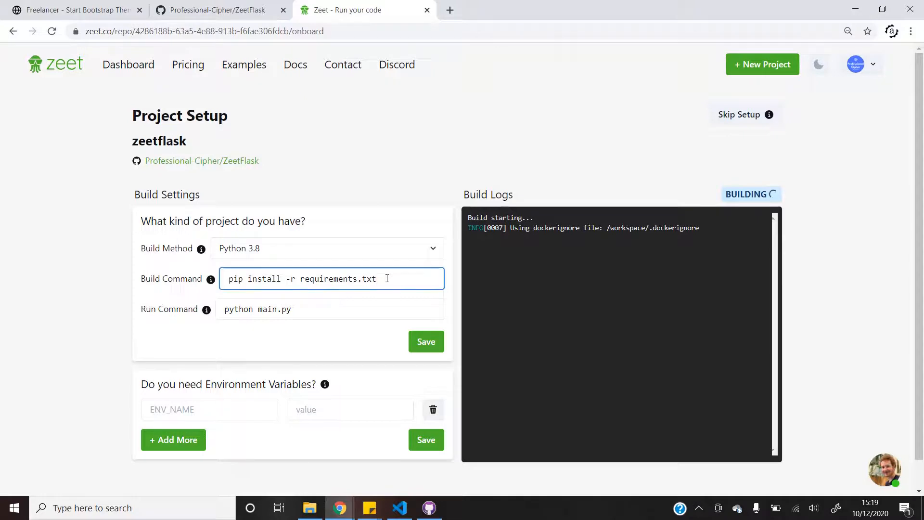
{"action": "left_click", "coordinate": [320, 309]}
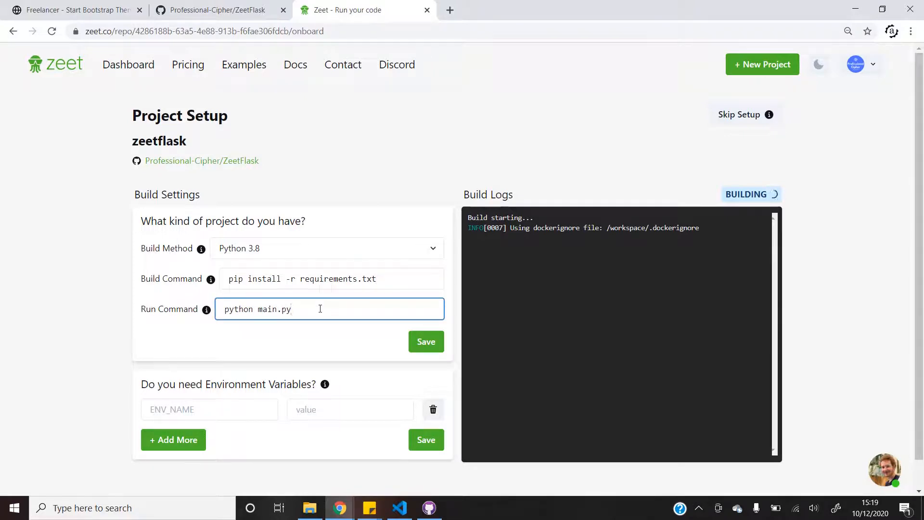
{"action": "key", "text": "shift+Left"}
{"action": "key", "text": "shift+Left"}
{"action": "key", "text": "shift+Left"}
{"action": "key", "text": "shift+Left"}
{"action": "key", "text": "shift+Left"}
{"action": "key", "text": "shift+Left"}
{"action": "key", "text": "shift+Left"}
{"action": "type", "text": "index.["}
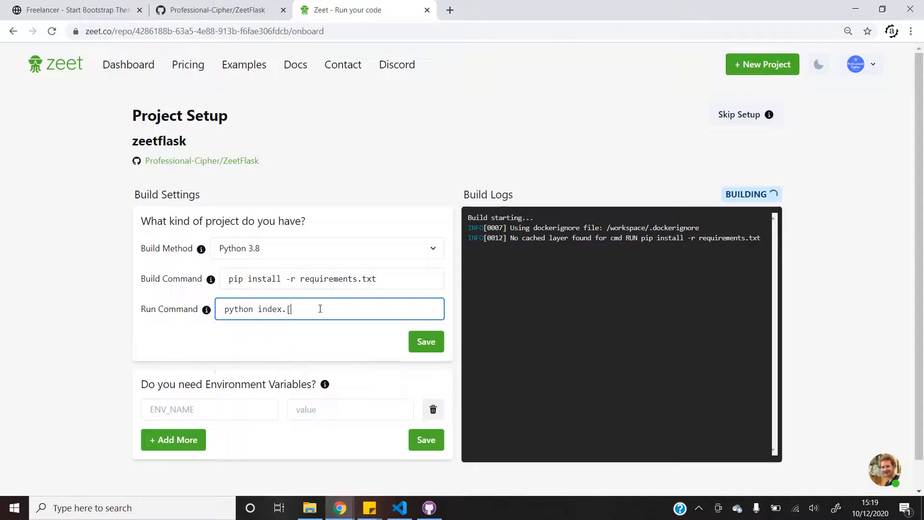
{"action": "key", "text": "BackSpace"}
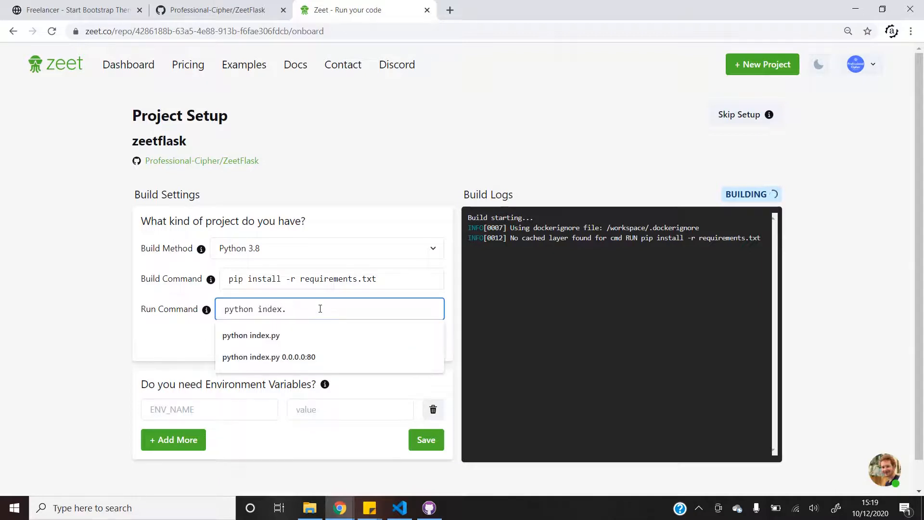
{"action": "type", "text": "py"}
{"action": "left_click", "coordinate": [426, 341]}
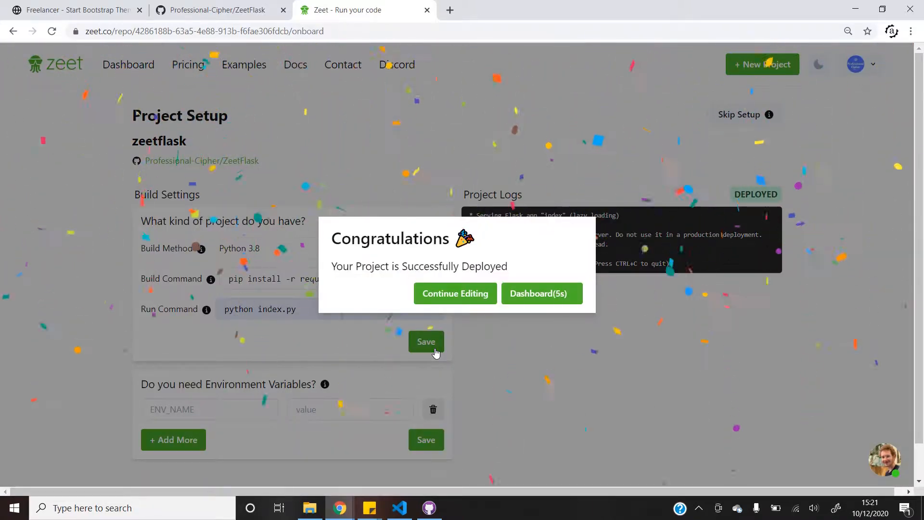
Find the app's port 5000 in the dashboard's project logs.
{"action": "left_click", "coordinate": [547, 292]}
{"action": "scroll", "coordinate": [546, 289], "scroll_direction": "down", "scroll_amount": 5}
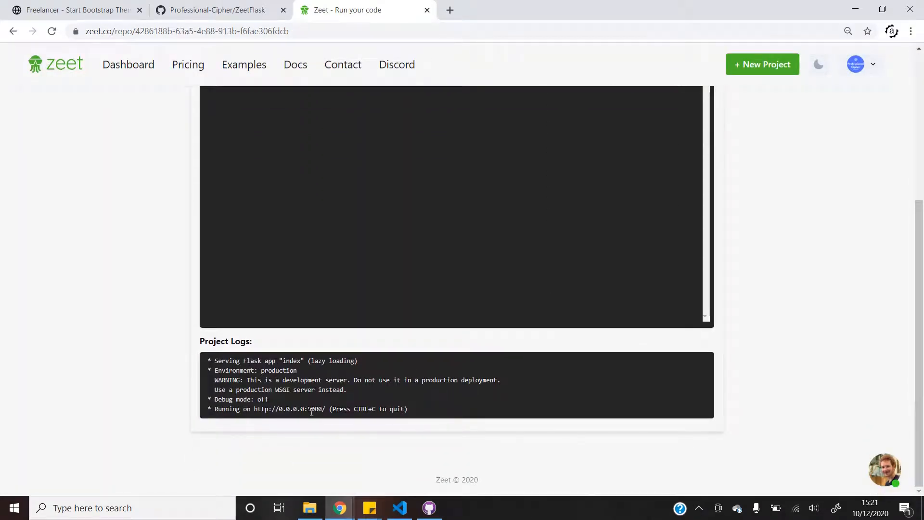
{"action": "double_click", "coordinate": [310, 410]}
{"action": "scroll", "coordinate": [322, 409], "scroll_direction": "up", "scroll_amount": 1}
Set the networking port to 5000, save it, and show the Deployments list.
{"action": "left_click", "coordinate": [400, 170]}
{"action": "scroll", "coordinate": [295, 270], "scroll_direction": "down", "scroll_amount": 1}
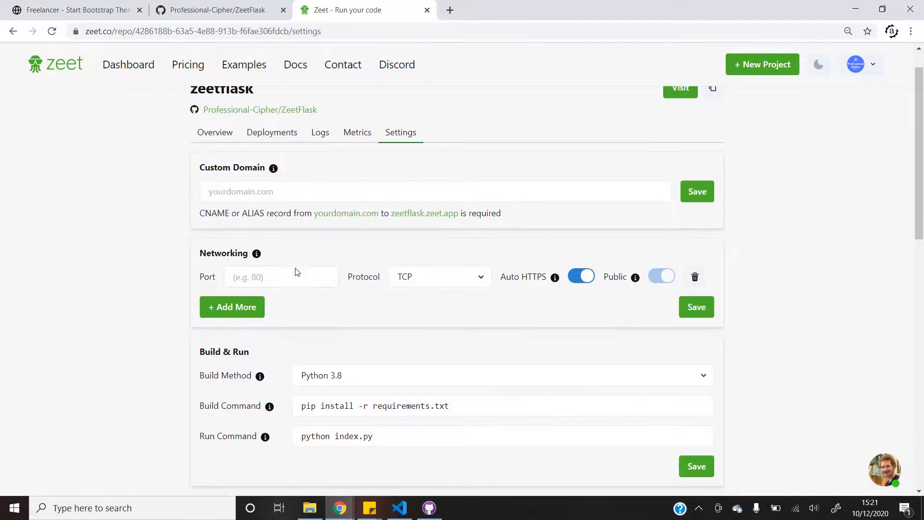
{"action": "left_click", "coordinate": [282, 276]}
{"action": "type", "text": "5000"}
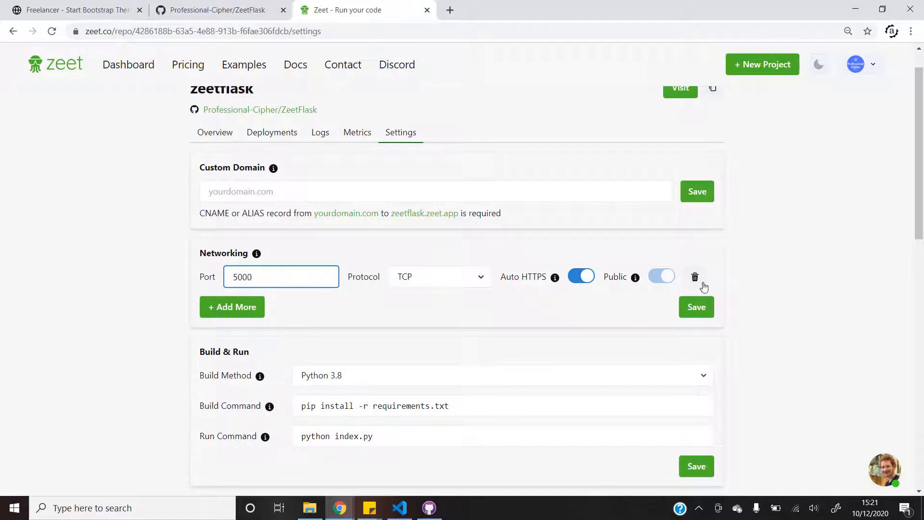
{"action": "left_click", "coordinate": [705, 307]}
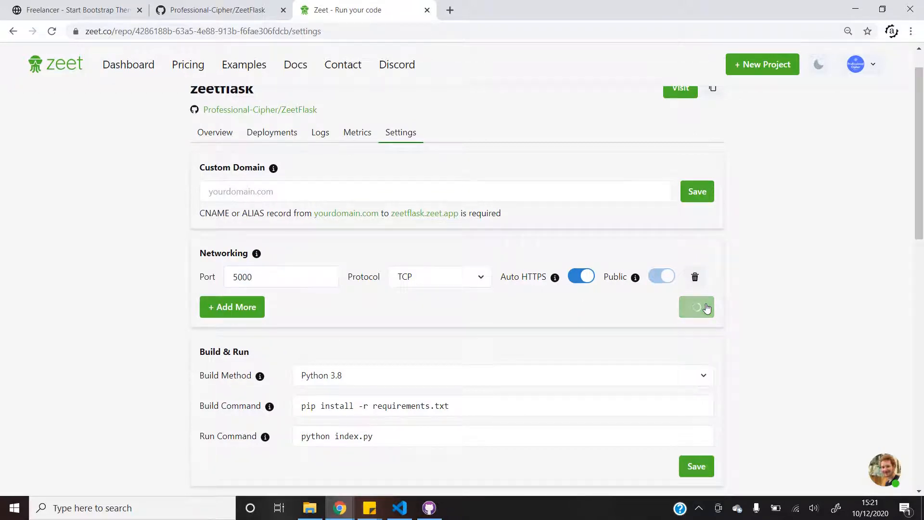
{"action": "left_click", "coordinate": [282, 137]}
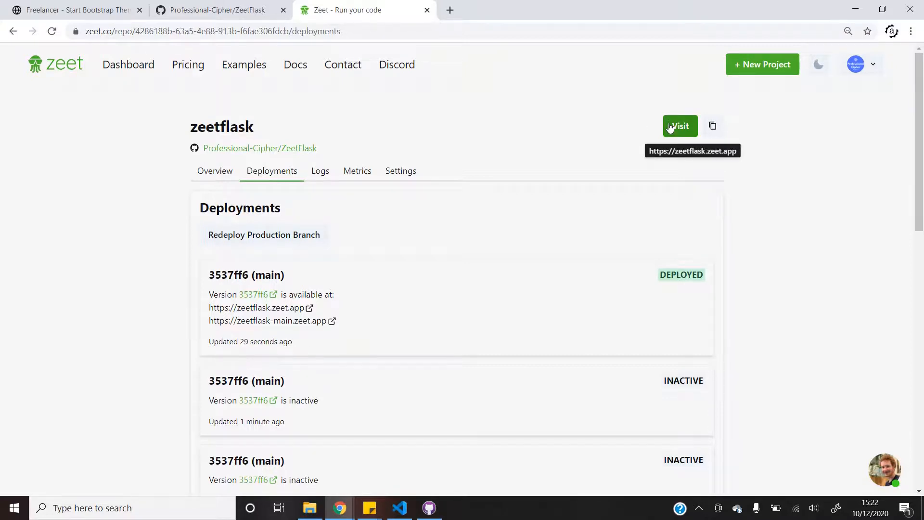
Open zeetflask.zeet.app via Visit and scroll through the live FLASK DEVELOPER page.
{"action": "left_click", "coordinate": [670, 127]}
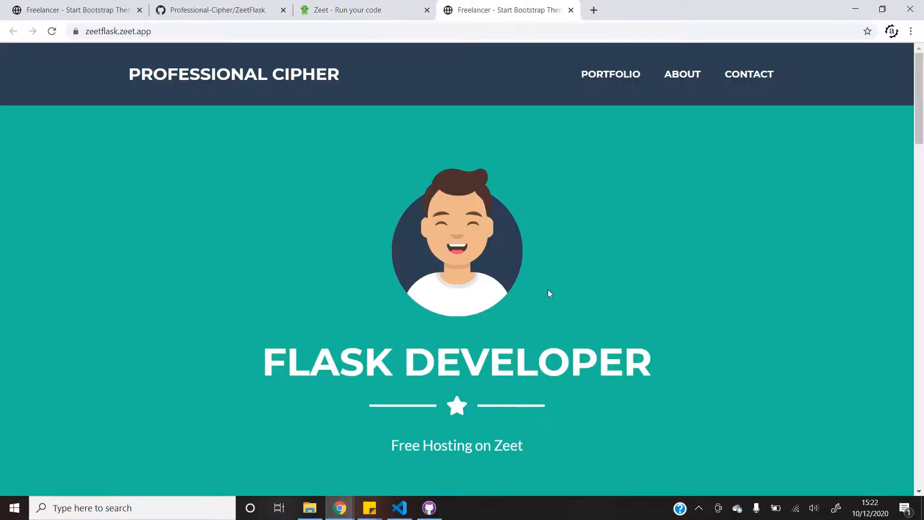
{"action": "scroll", "coordinate": [548, 289], "scroll_direction": "down", "scroll_amount": 6}
{"action": "scroll", "coordinate": [548, 290], "scroll_direction": "up", "scroll_amount": 6}
Replace 'Flask' with 'Python' in the templates/index.html heading and save the file.
{"action": "left_click", "coordinate": [401, 507]}
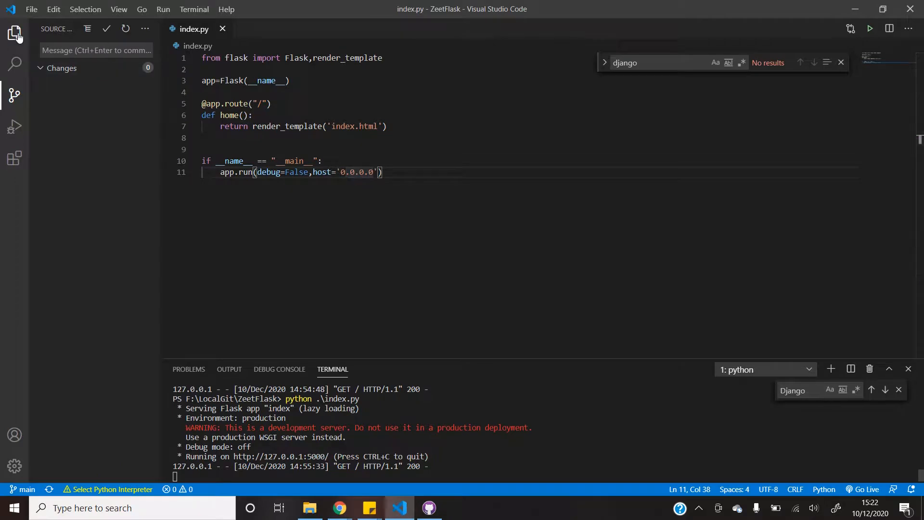
{"action": "key", "text": "ctrl+shift+e"}
{"action": "left_click", "coordinate": [72, 99]}
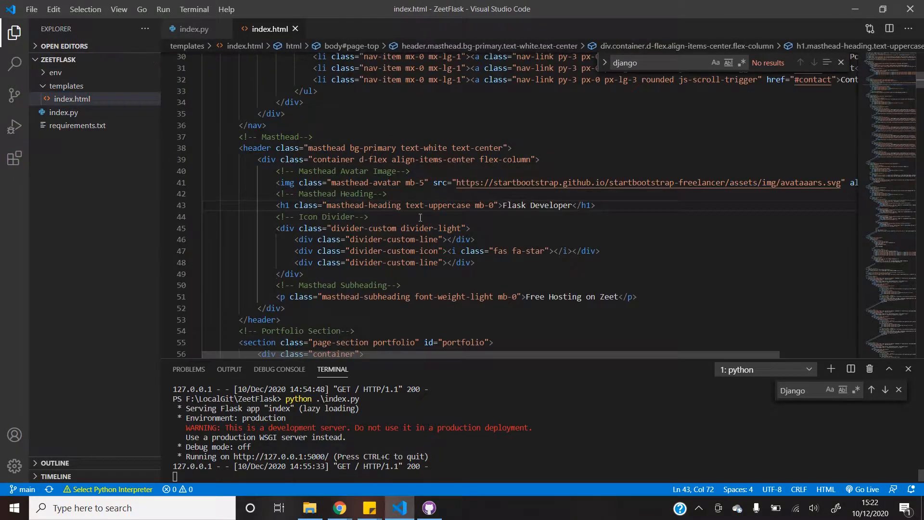
{"action": "scroll", "coordinate": [420, 217], "scroll_direction": "up", "scroll_amount": 8}
{"action": "scroll", "coordinate": [419, 218], "scroll_direction": "down", "scroll_amount": 5}
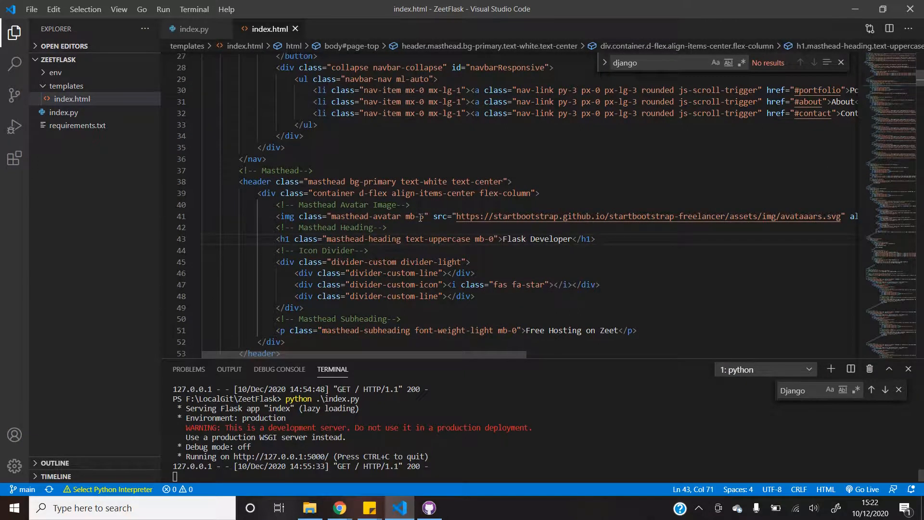
{"action": "key", "text": "ctrl+shift+Left"}
{"action": "type", "text": "Python"}
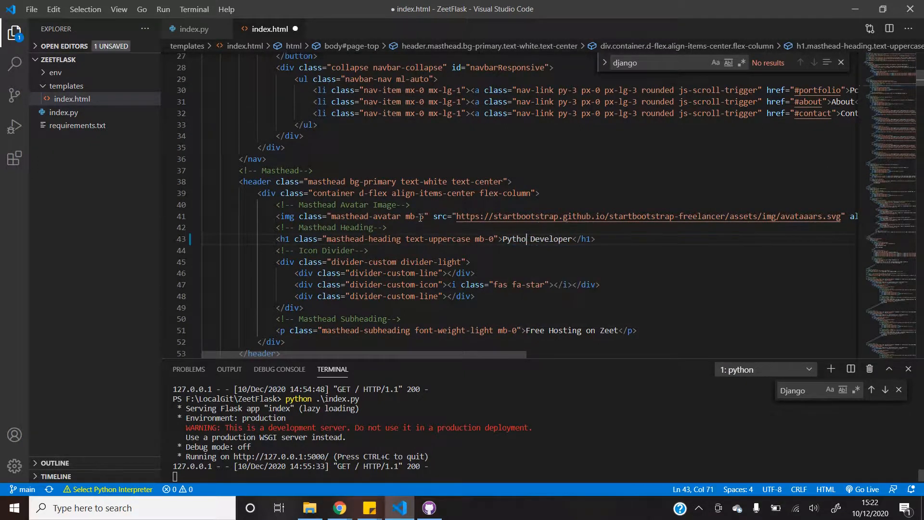
{"action": "key", "text": "ctrl+s"}
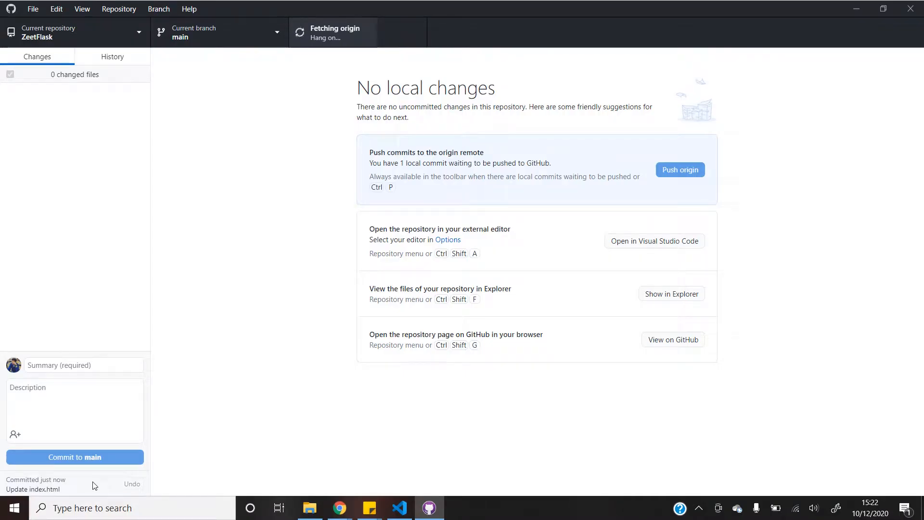
{"action": "mouse_move", "coordinate": [340, 508]}
{"action": "left_click", "coordinate": [428, 455]}
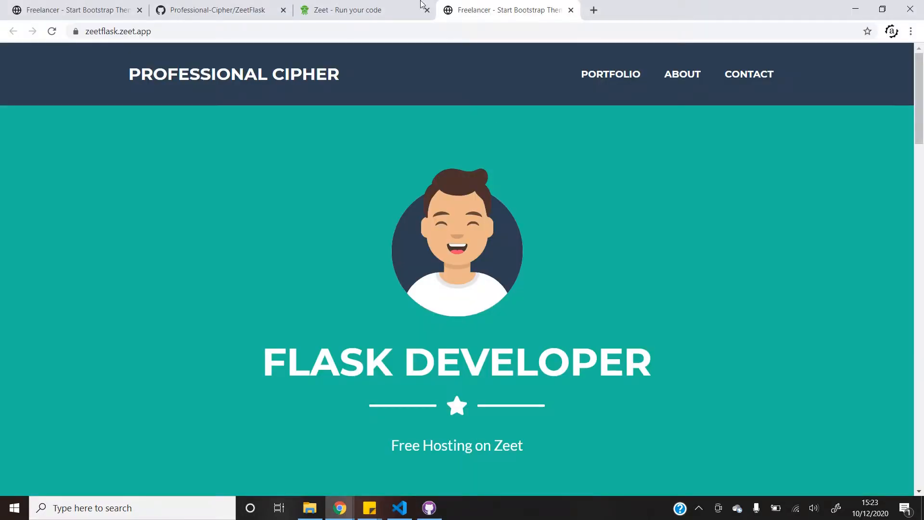
Watch zeetflask's Deployments page until build b343f20 (main) shows DEPLOYED.
{"action": "left_click", "coordinate": [373, 8]}
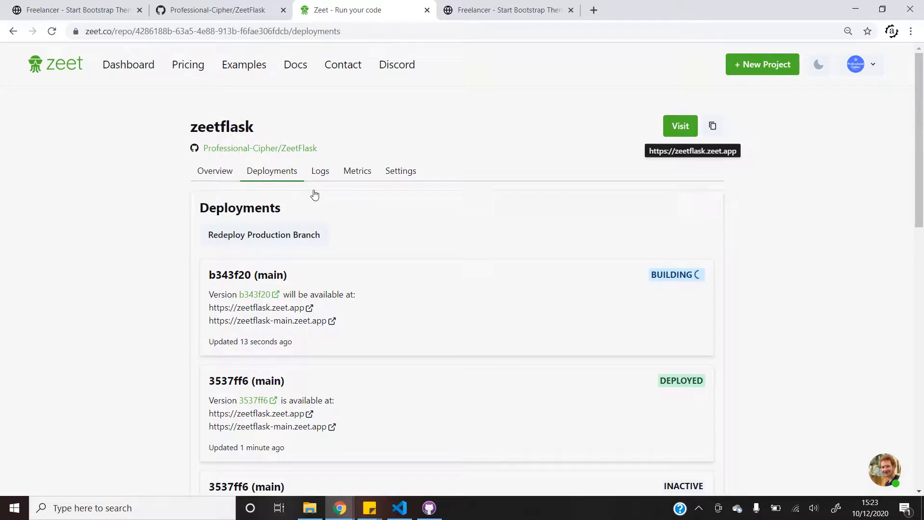
{"action": "scroll", "coordinate": [314, 194], "scroll_direction": "down", "scroll_amount": 2}
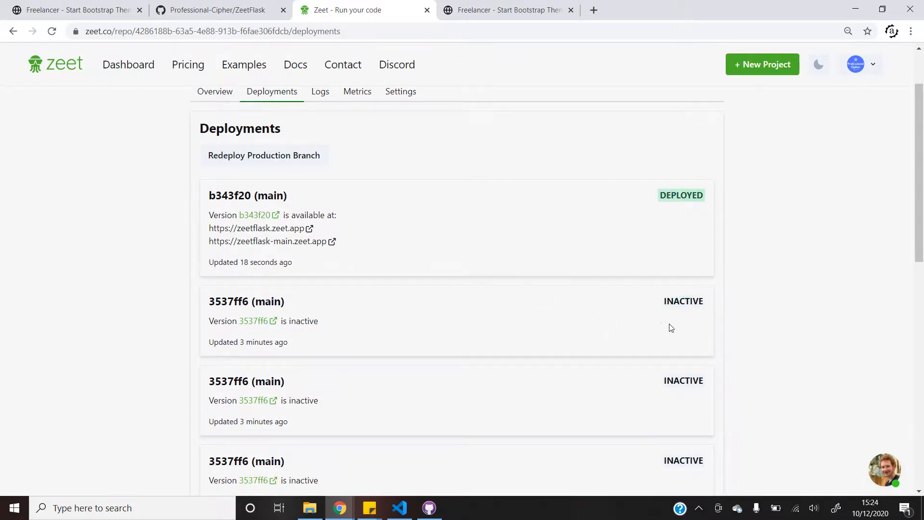
{"action": "scroll", "coordinate": [672, 328], "scroll_direction": "up", "scroll_amount": 2}
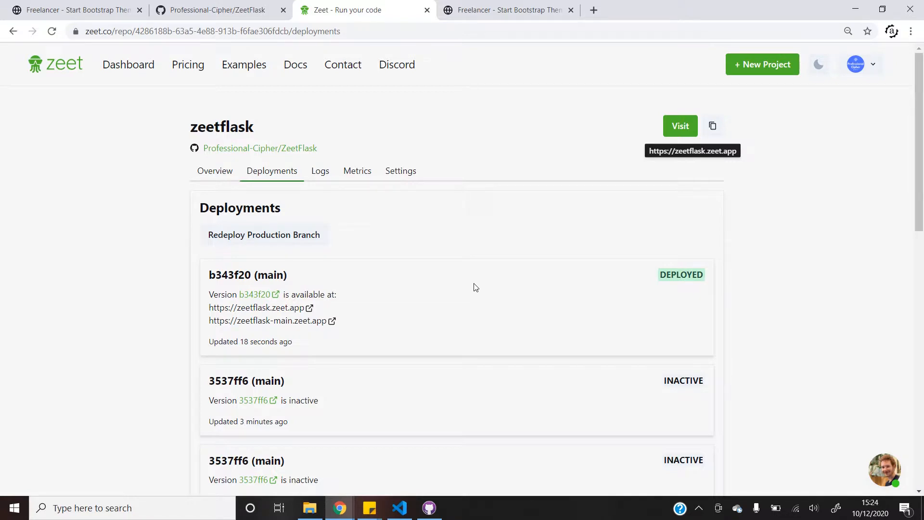
Reload zeetflask.zeet.app and highlight PYTHON in the new 'PYTHON DEVELOPER' heading.
{"action": "left_click", "coordinate": [497, 4]}
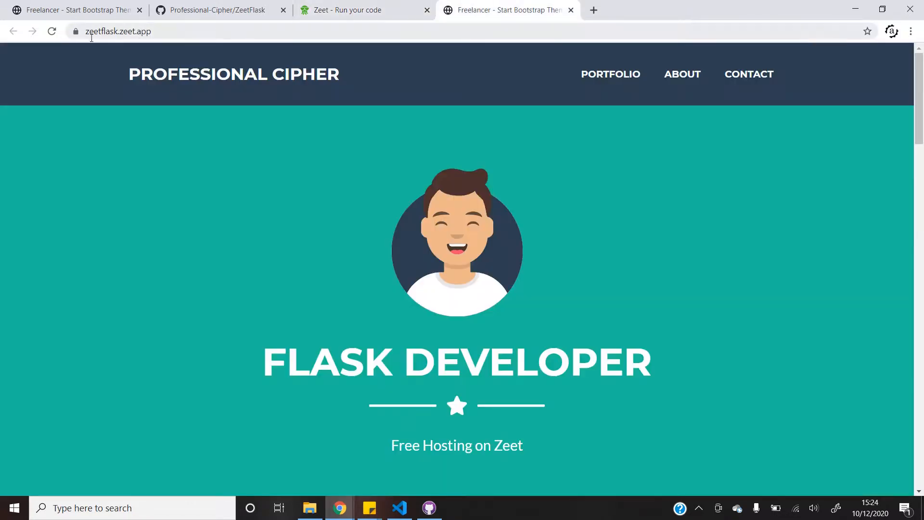
{"action": "left_click", "coordinate": [52, 31]}
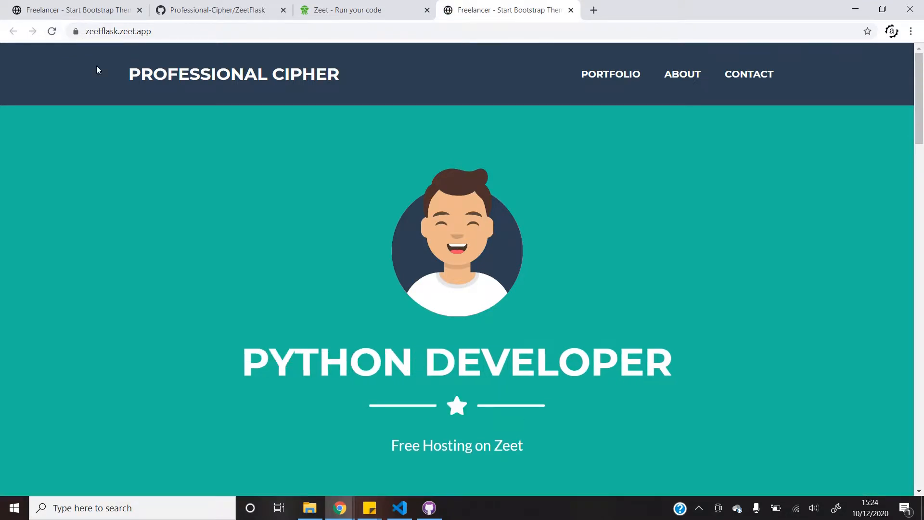
{"action": "left_click_drag", "start_coordinate": [246, 359], "coordinate": [406, 361]}
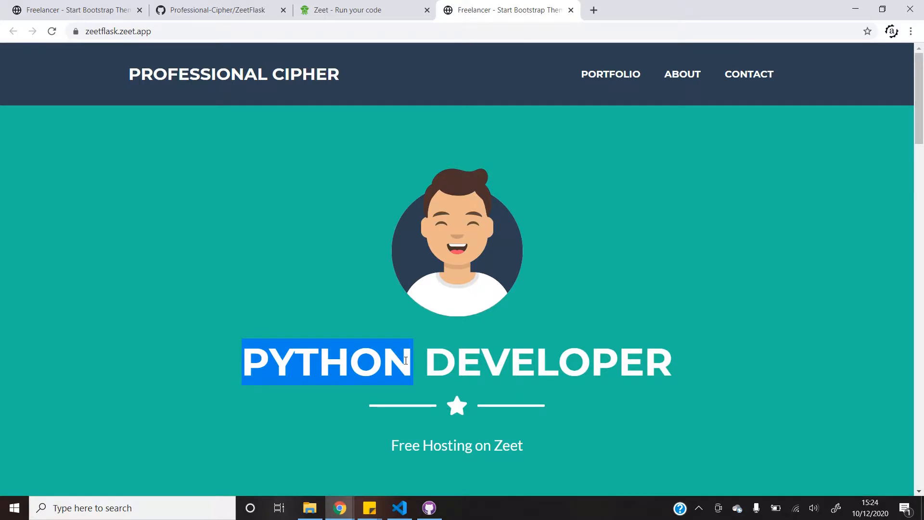